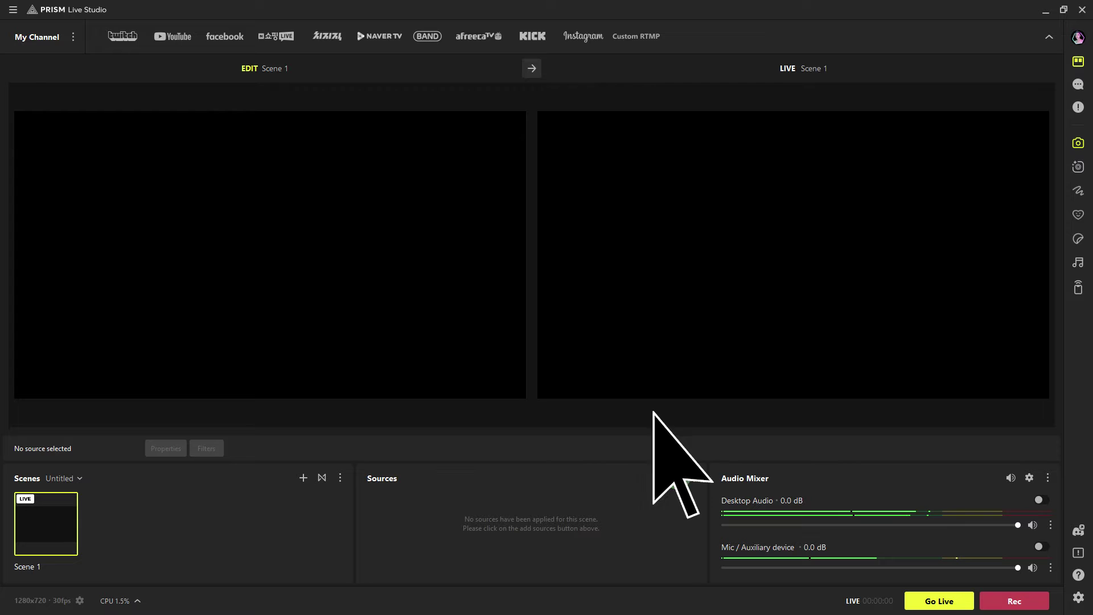
# Add an Image source to Scene 1 and enter LOGO as its name.
pyautogui.click(676, 478)
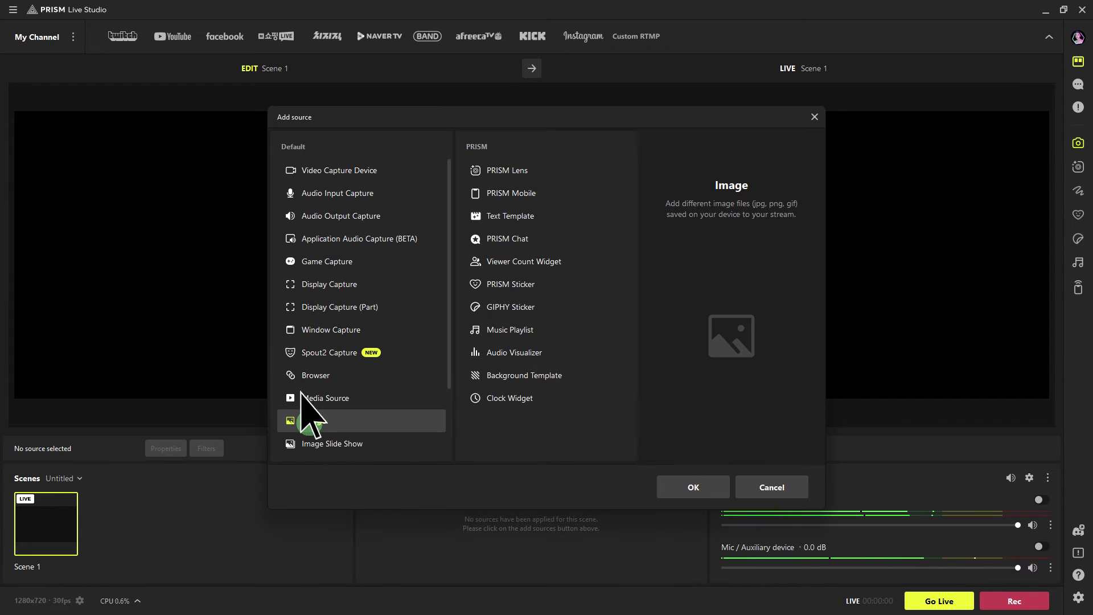
pyautogui.click(309, 418)
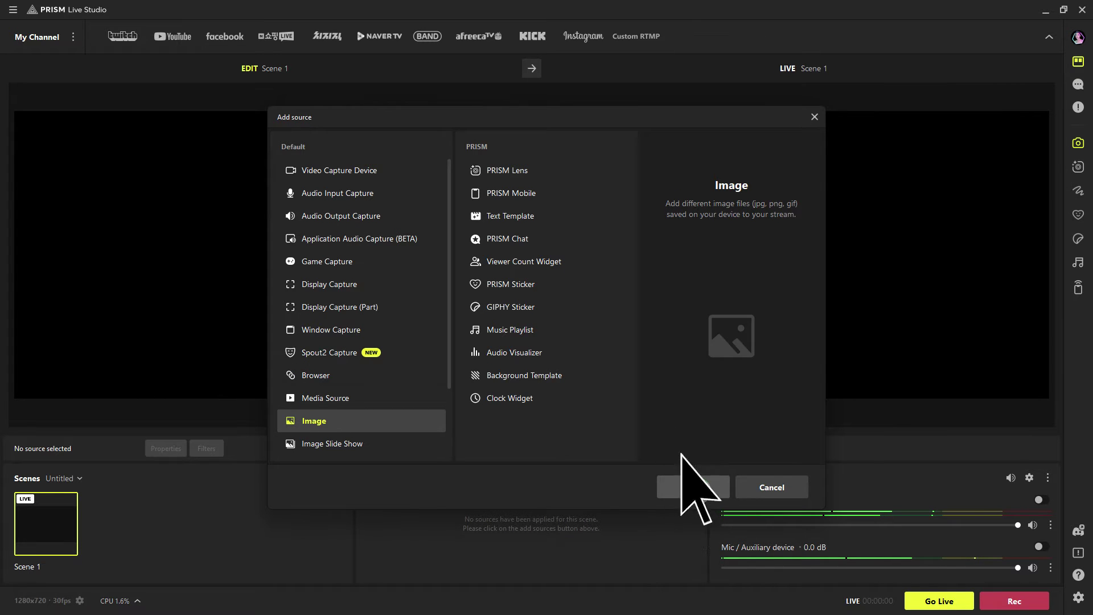
pyautogui.click(696, 489)
pyautogui.write('LOGO')
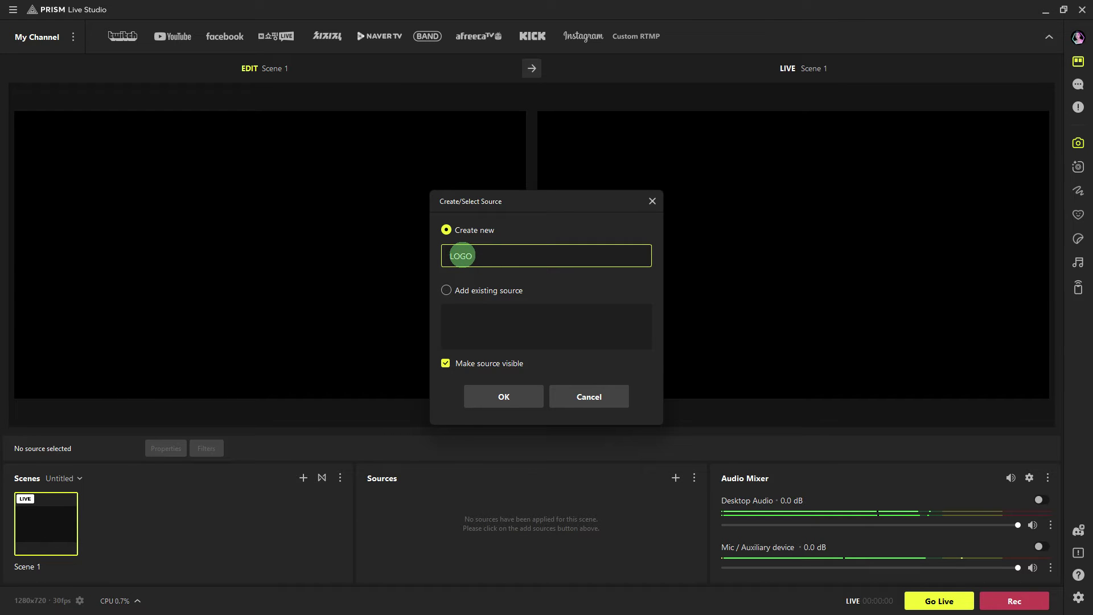
pyautogui.click(504, 396)
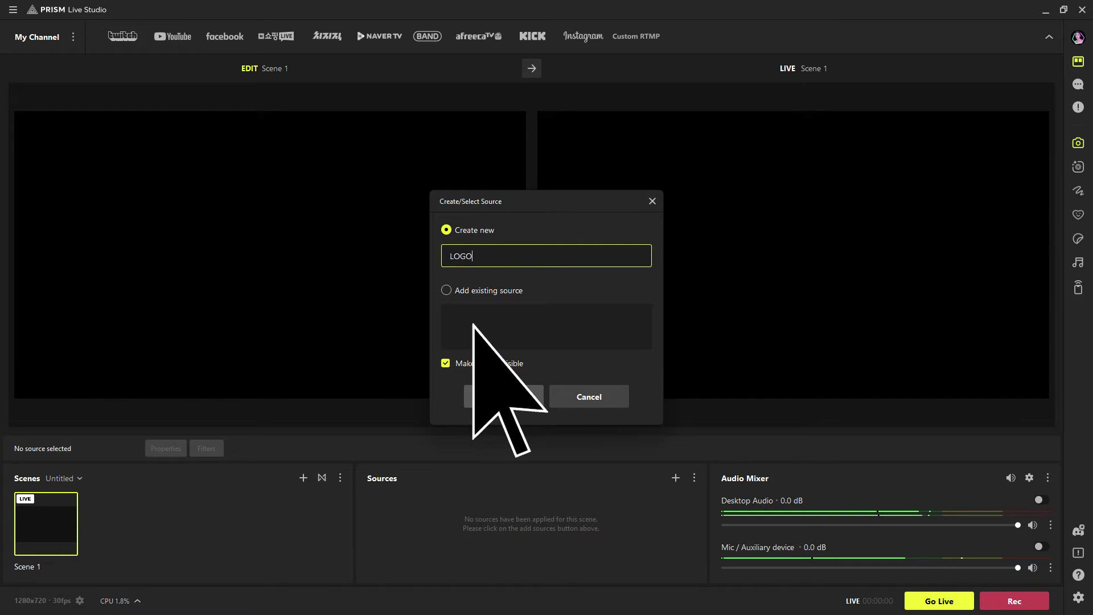
# Create the LOGO source and set its image file to ROYALTY TIGER copy.
pyautogui.click(503, 396)
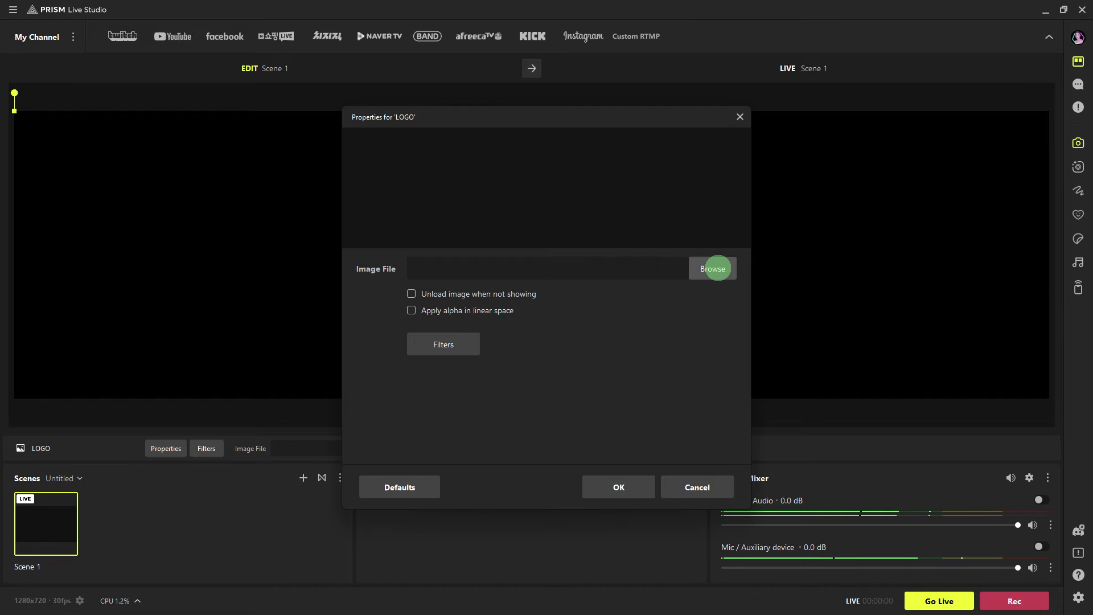
pyautogui.click(714, 268)
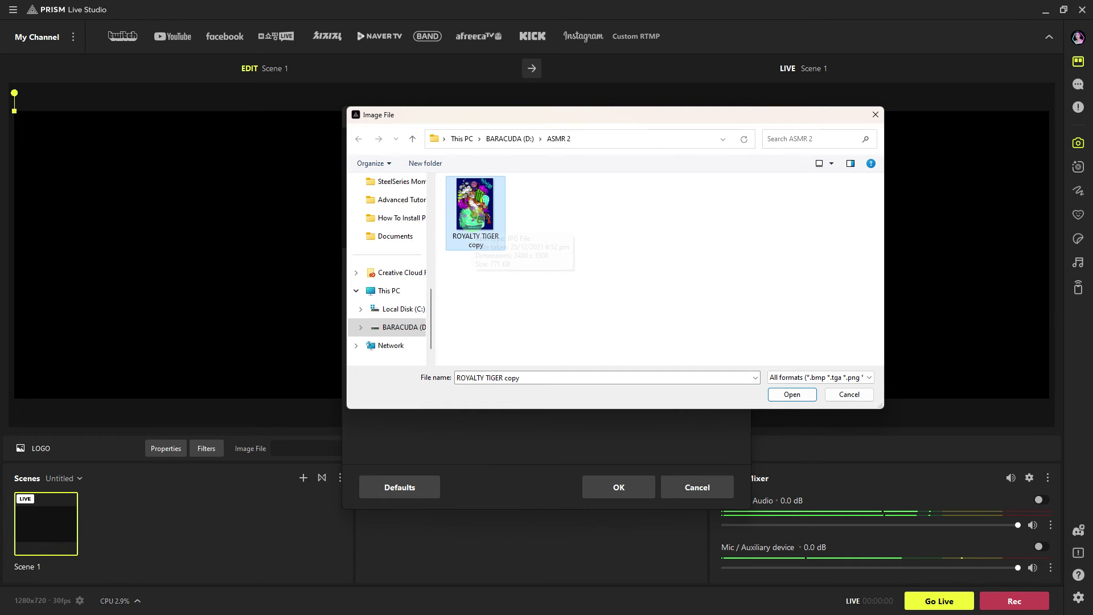
pyautogui.click(792, 395)
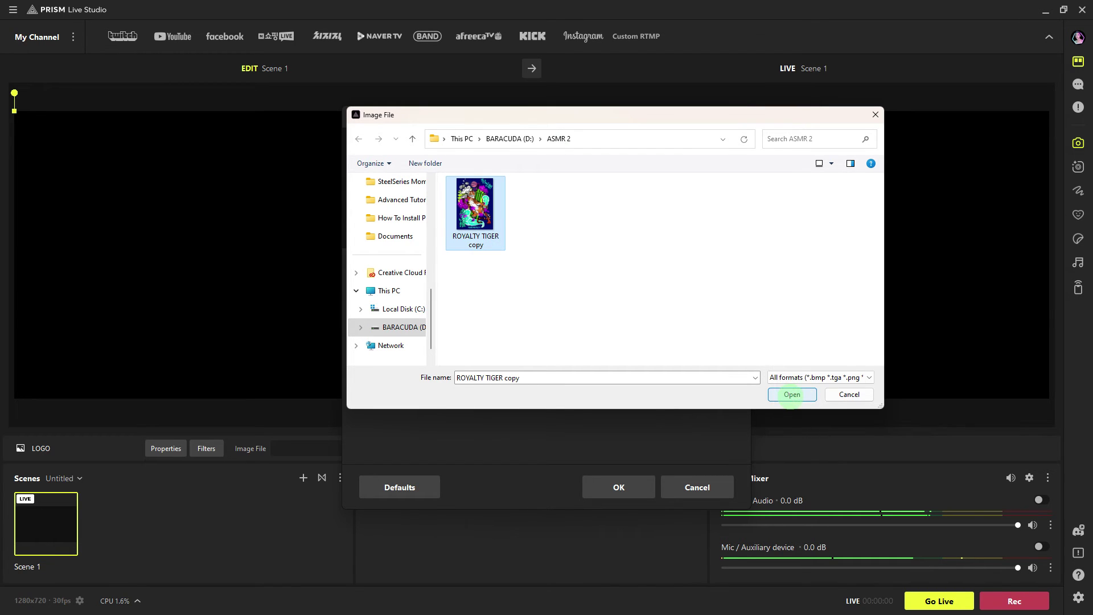
pyautogui.click(618, 487)
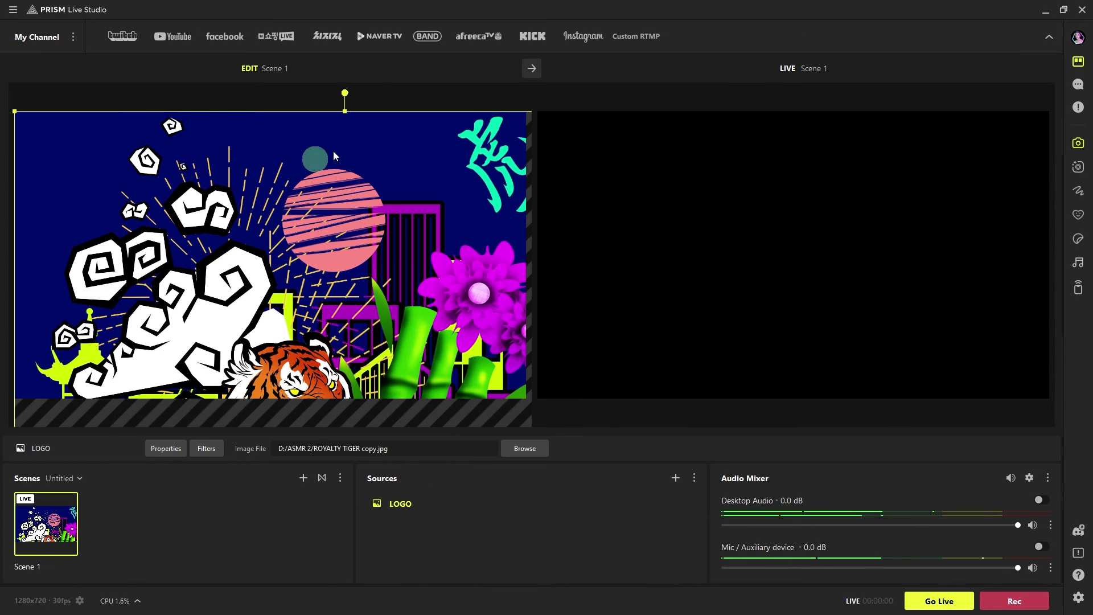
# Scale the tiger image down, drag it into the preview's bottom-right corner, and deselect it.
pyautogui.moveTo(13, 110)
pyautogui.mouseDown()
pyautogui.moveTo(67, 163)
pyautogui.moveTo(49, 136)
pyautogui.mouseUp()
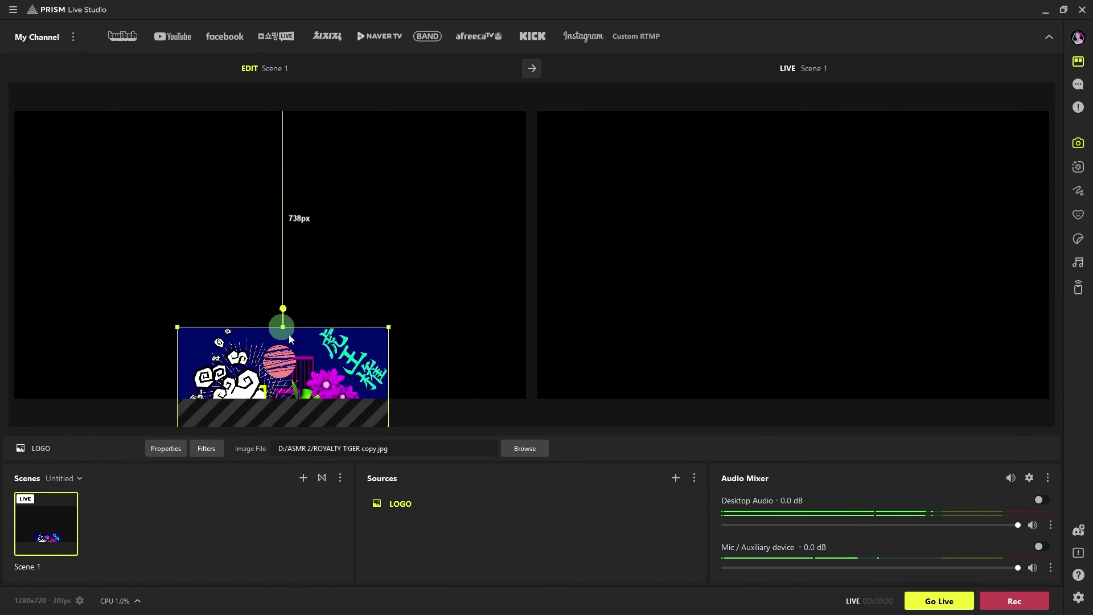
pyautogui.moveTo(49, 136)
pyautogui.mouseDown()
pyautogui.moveTo(167, 162)
pyautogui.moveTo(307, 357)
pyautogui.moveTo(503, 373)
pyautogui.mouseUp()
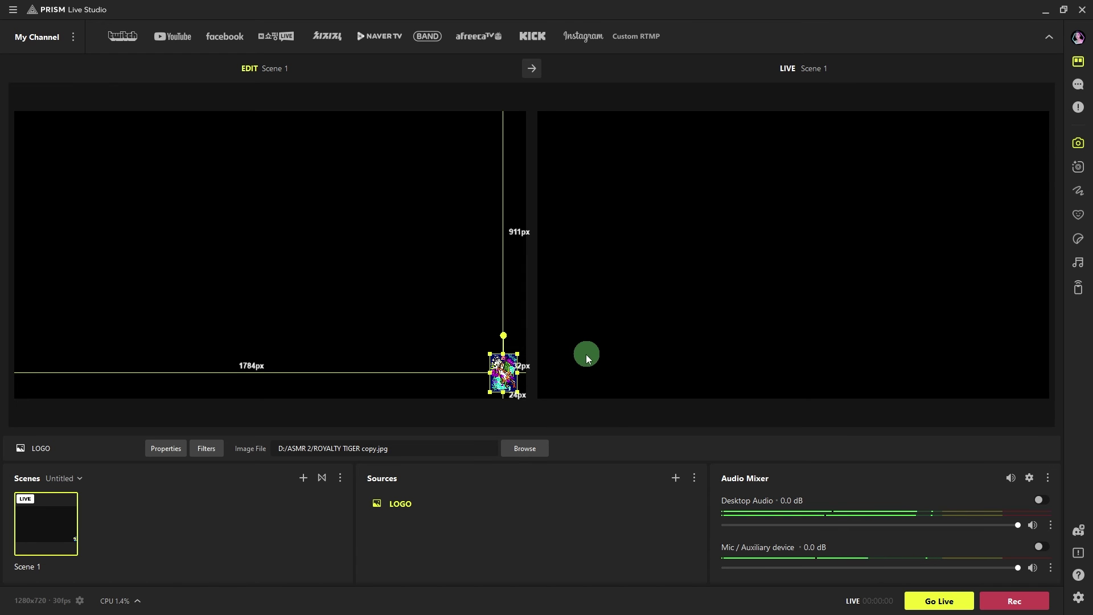
pyautogui.click(420, 305)
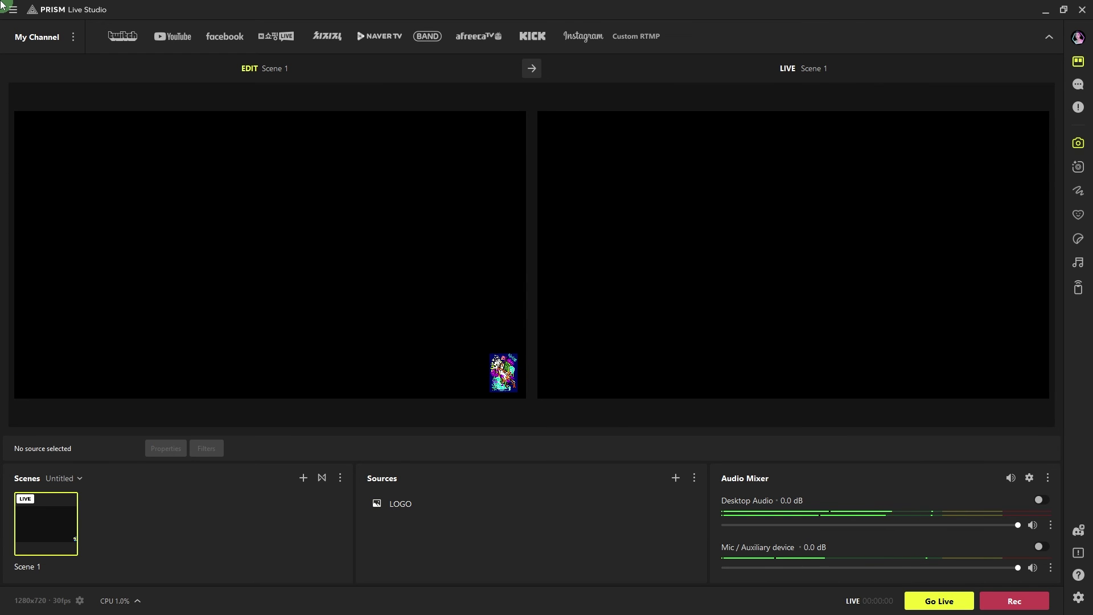